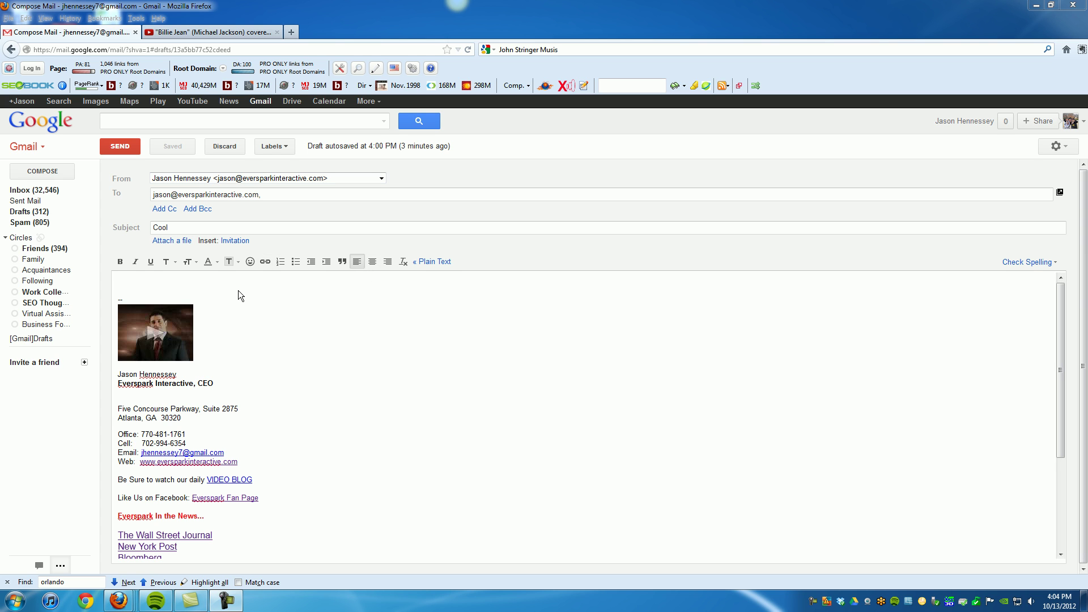
Play the Billie Jean cover, set system volume to 31, and pause it at 0:40
left_click(193, 34)
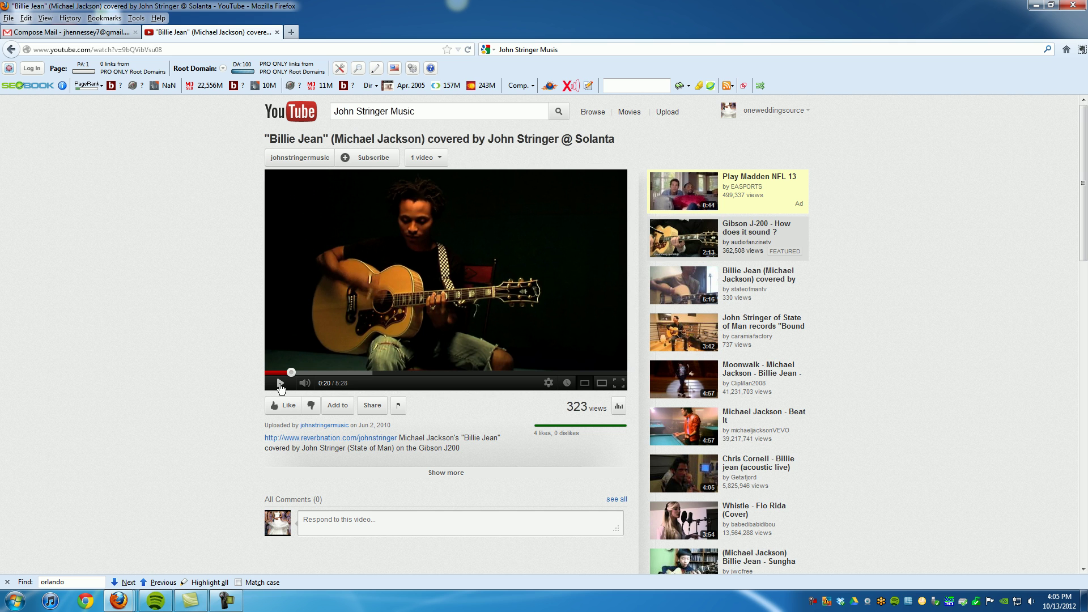
left_click(279, 384)
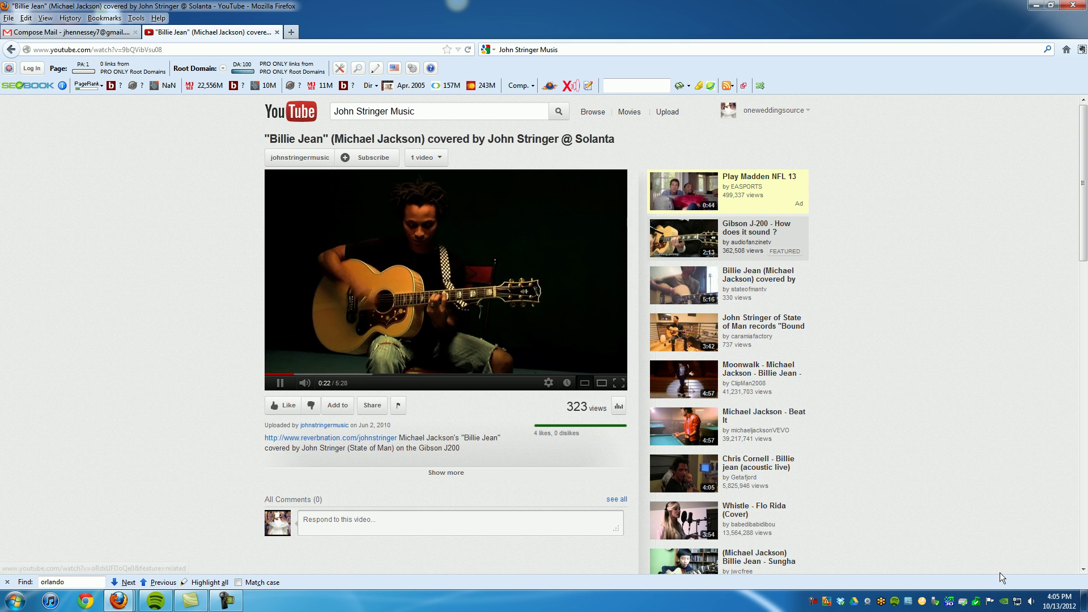
left_click(1030, 602)
left_click_drag(1027, 508, 1028, 470)
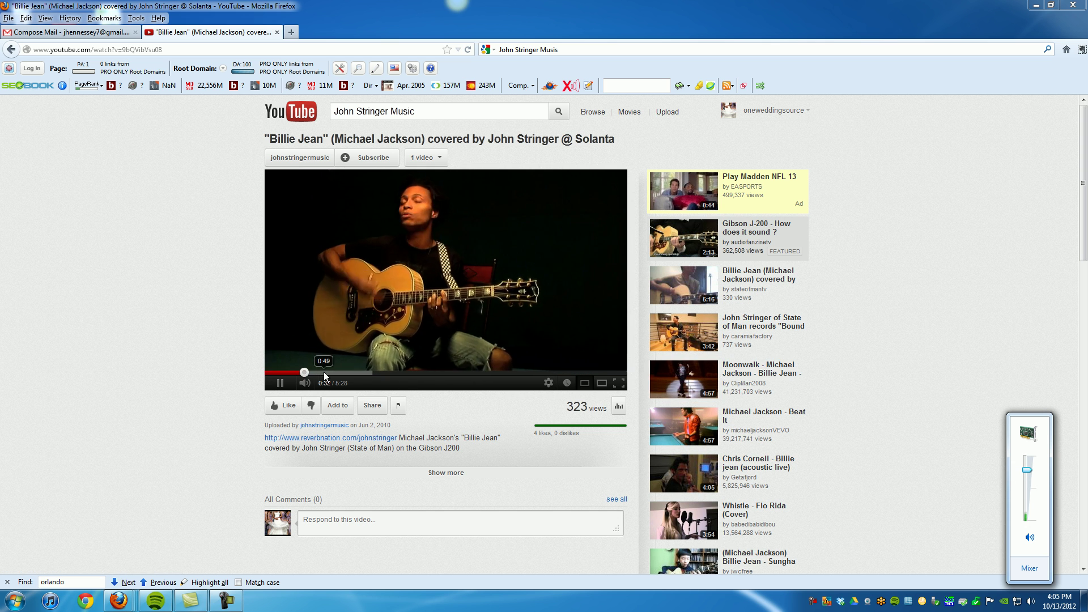
left_click_drag(1027, 469, 1026, 504)
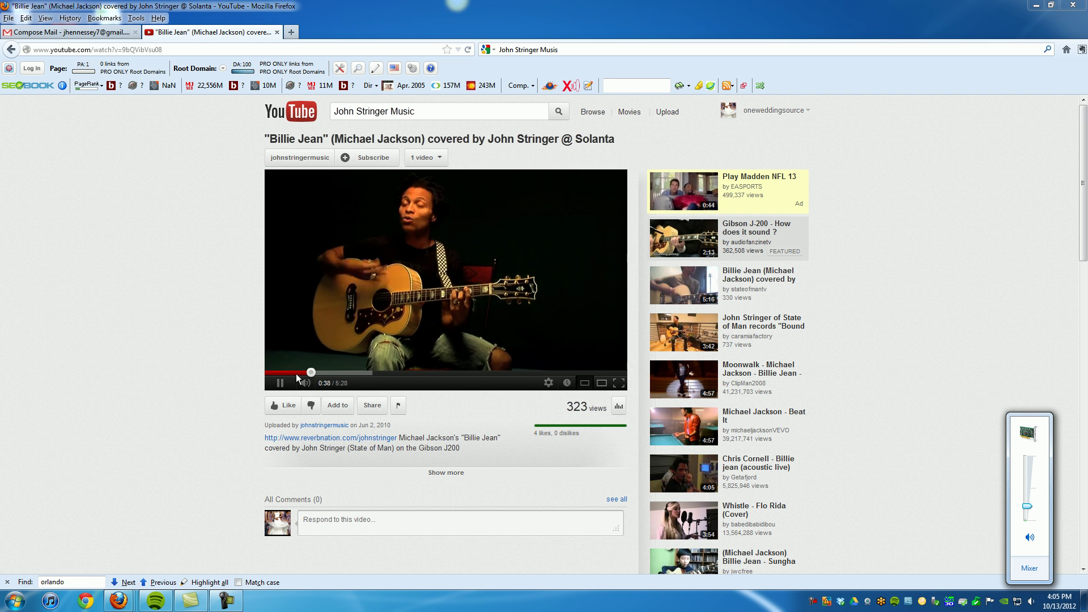
left_click(279, 383)
left_click(279, 384)
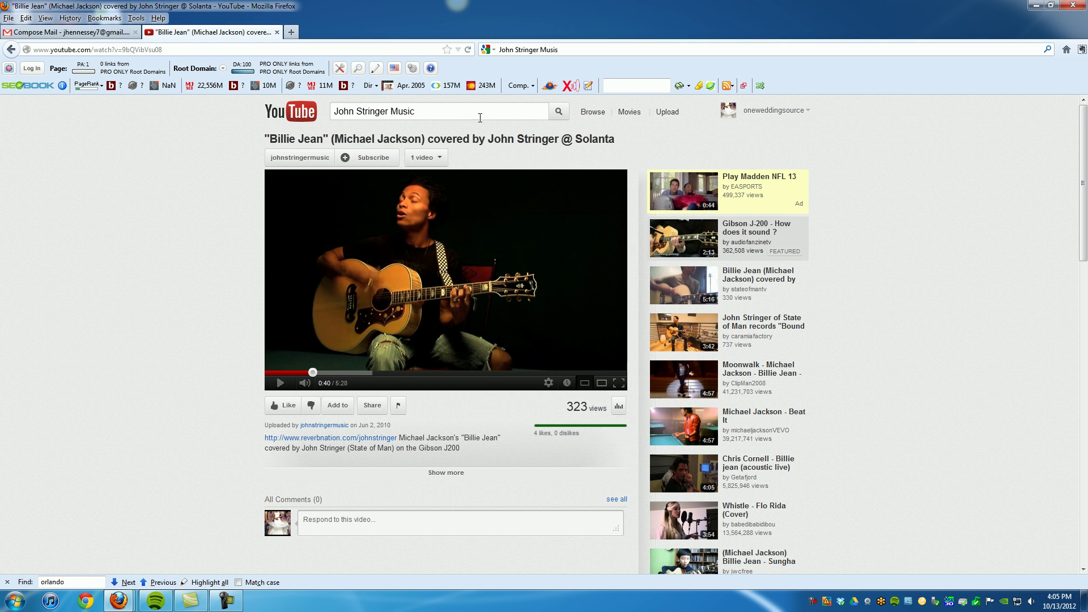
Search YouTube for John Stringer Music, bring the Billie Jean result into view, and start a screen capture
left_click(559, 116)
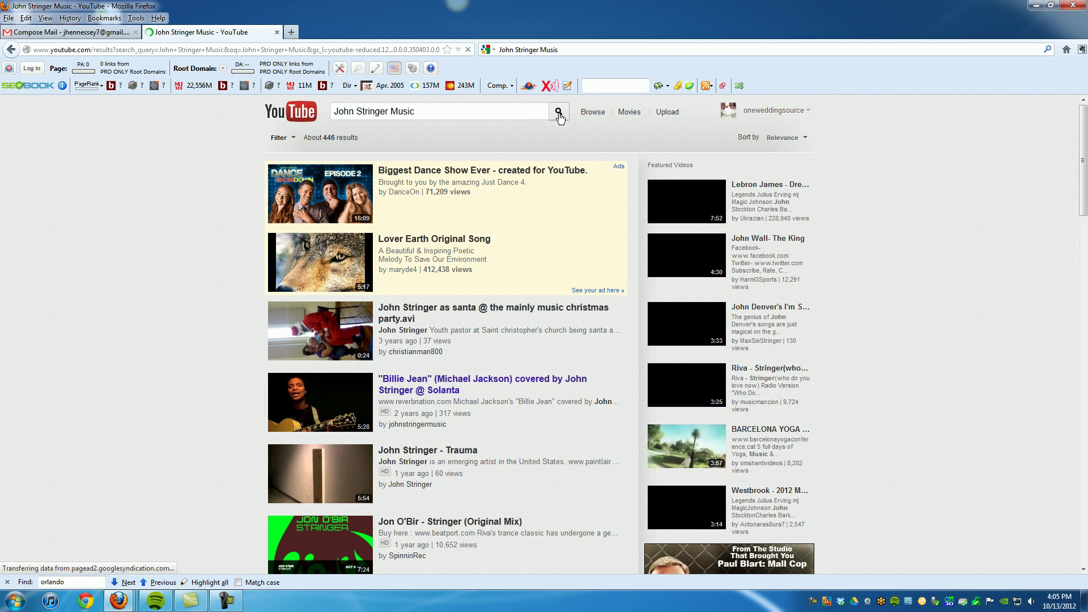
scroll(489, 363, "down", 2)
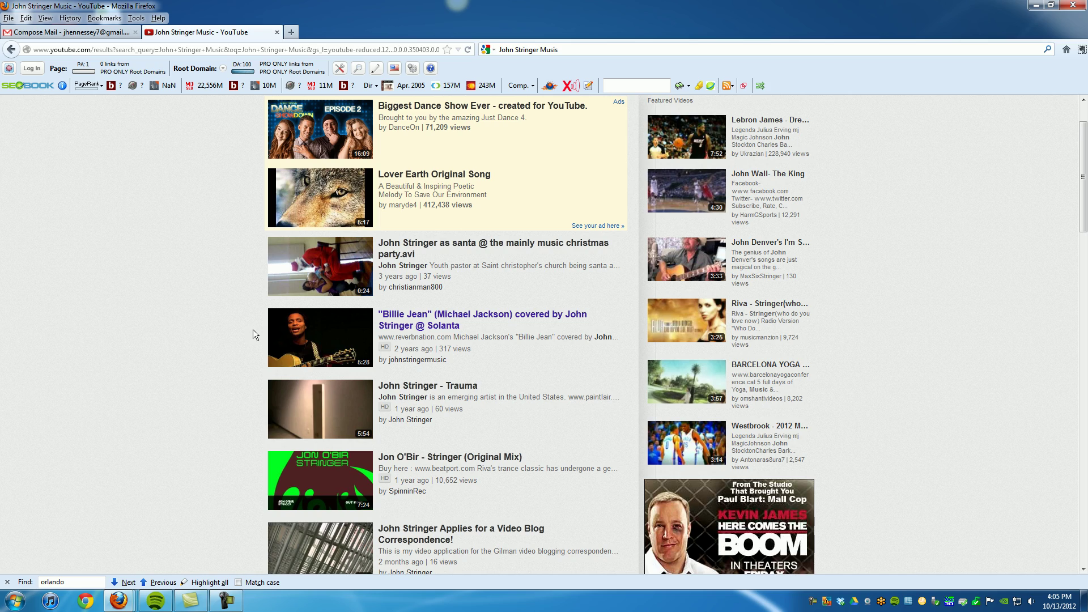
key("Print")
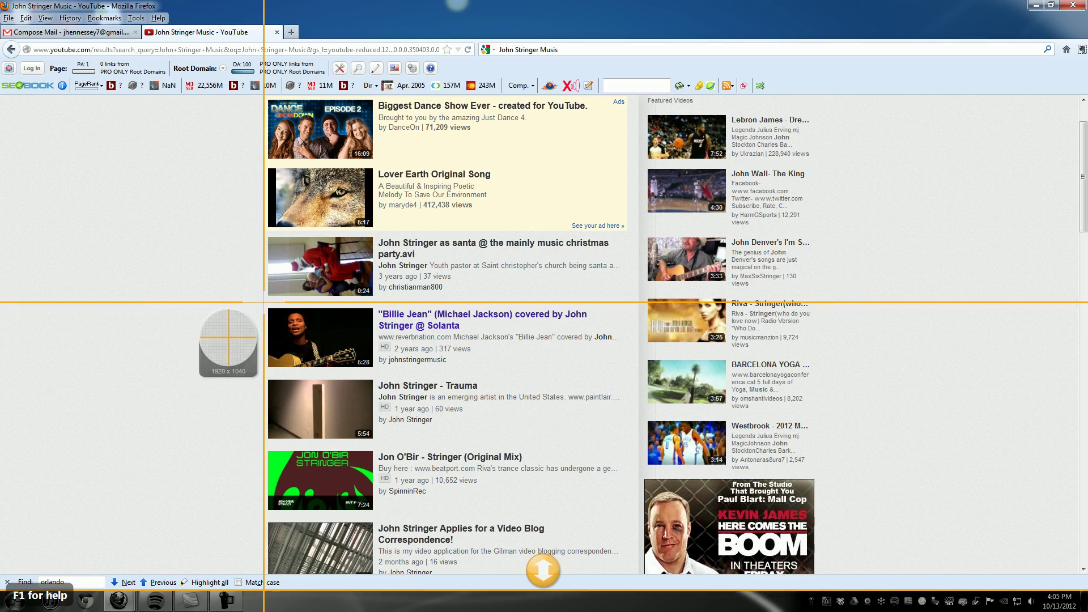
left_click_drag(262, 301, 633, 372)
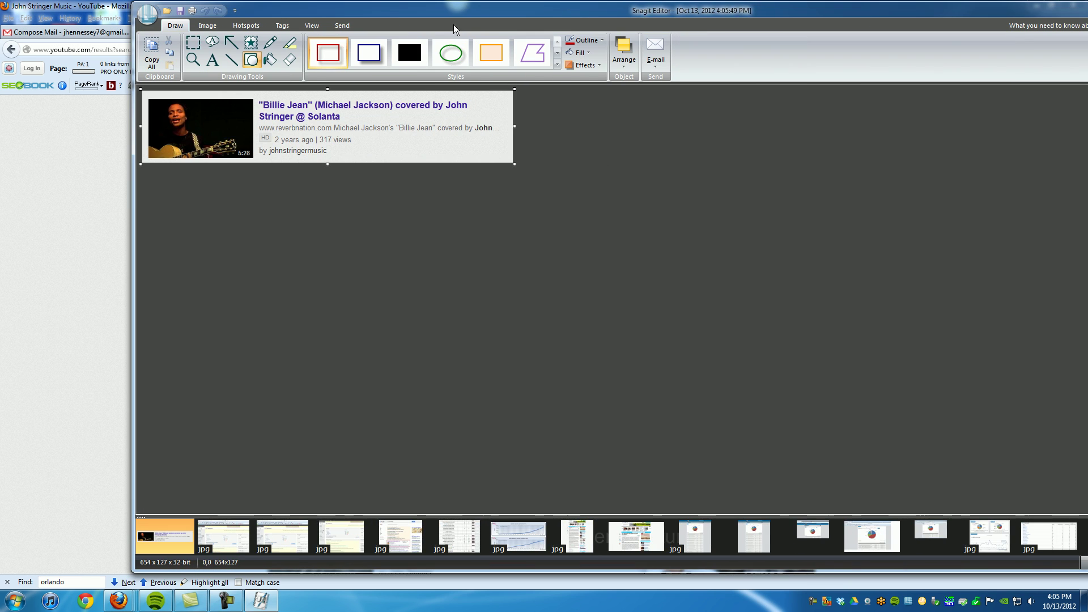
left_click_drag(383, 9, 265, 22)
left_click(33, 29)
left_click(57, 127)
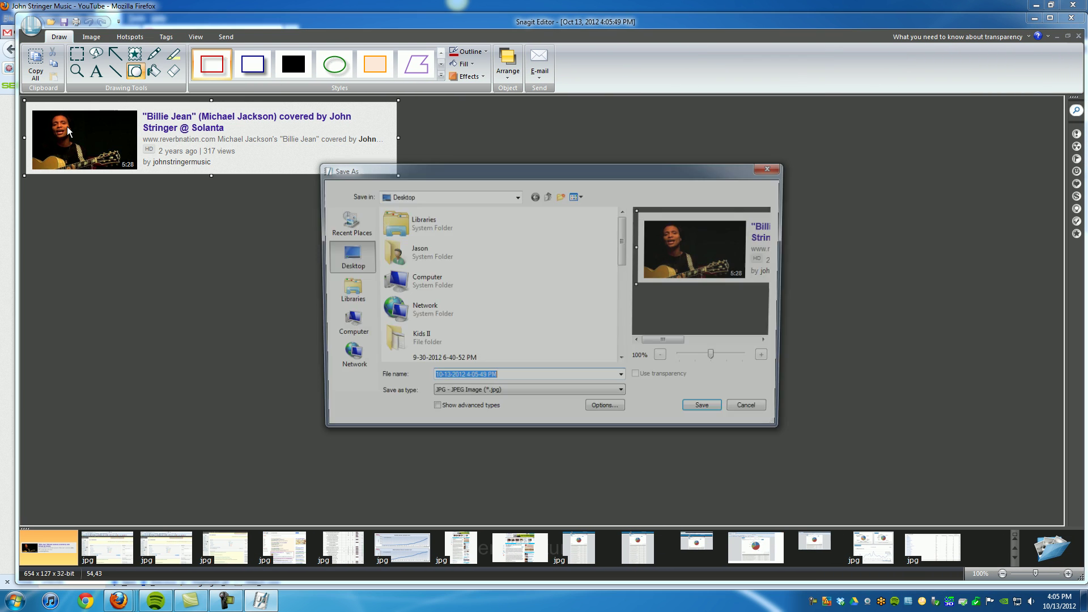
left_click(706, 412)
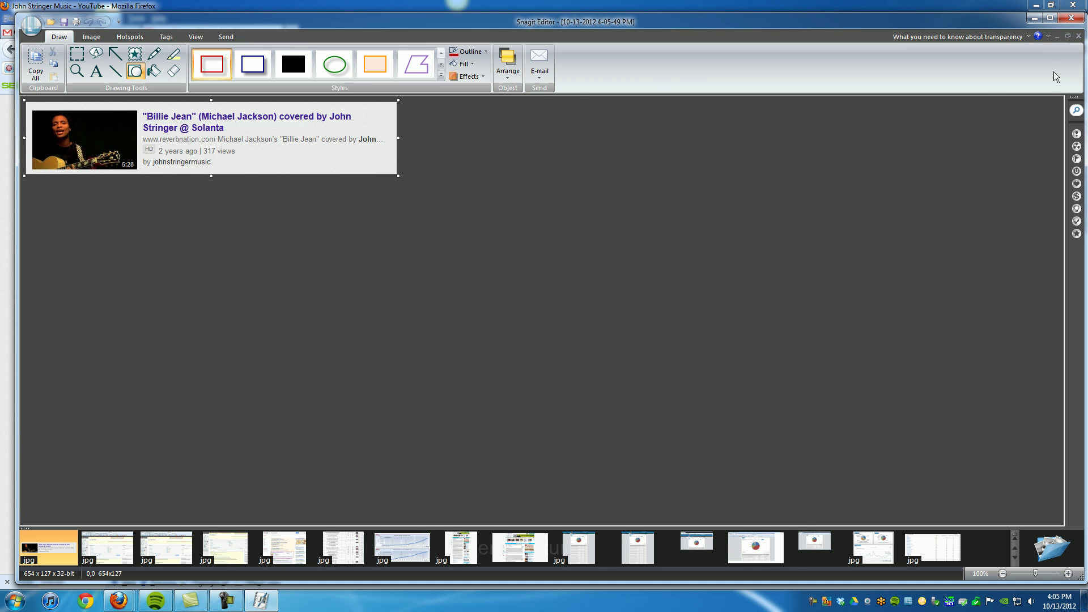
left_click(1070, 24)
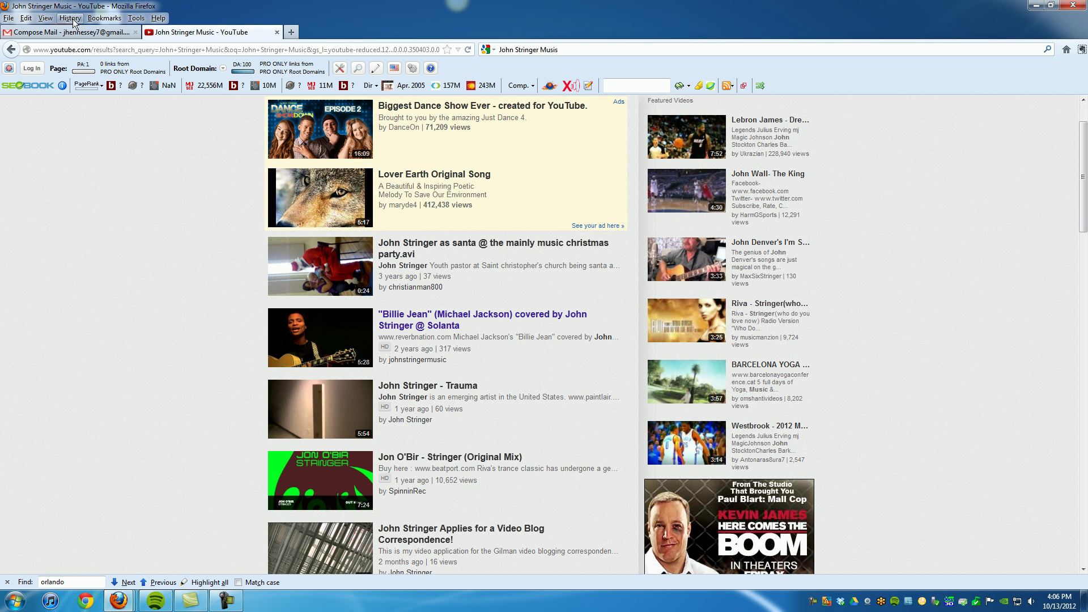
Change the Gmail draft's subject to 'Check Out This Video'
left_click(84, 33)
left_click(185, 228)
key("BackSpace")
key("BackSpace")
key("BackSpace")
type("heck Ou")
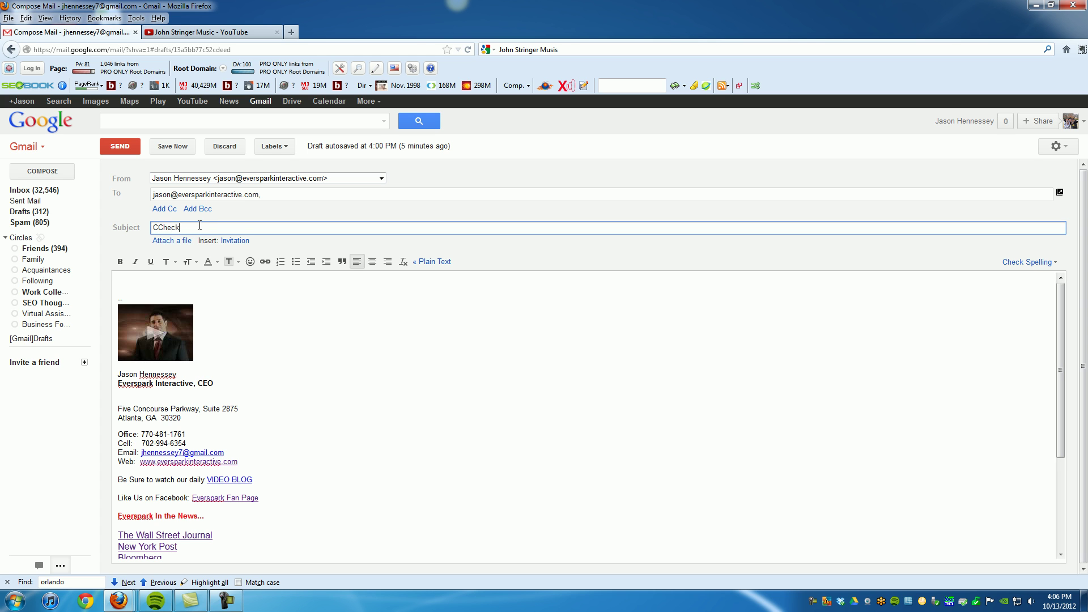
type("t This Vio")
left_click_drag(158, 227, 150, 231)
key("BackSpace")
Drag the saved Billie Jean screenshot from the Desktop into the top of the message body
left_click(1050, 5)
left_click_drag(657, 19, 903, 3)
left_click(345, 282)
left_click_drag(106, 147, 358, 285)
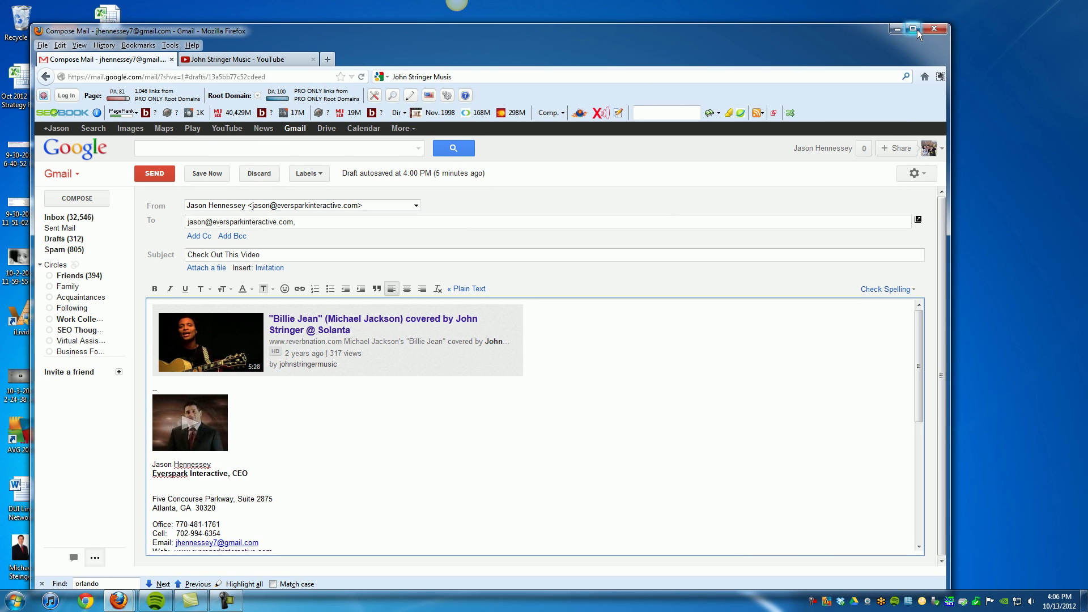
left_click(914, 29)
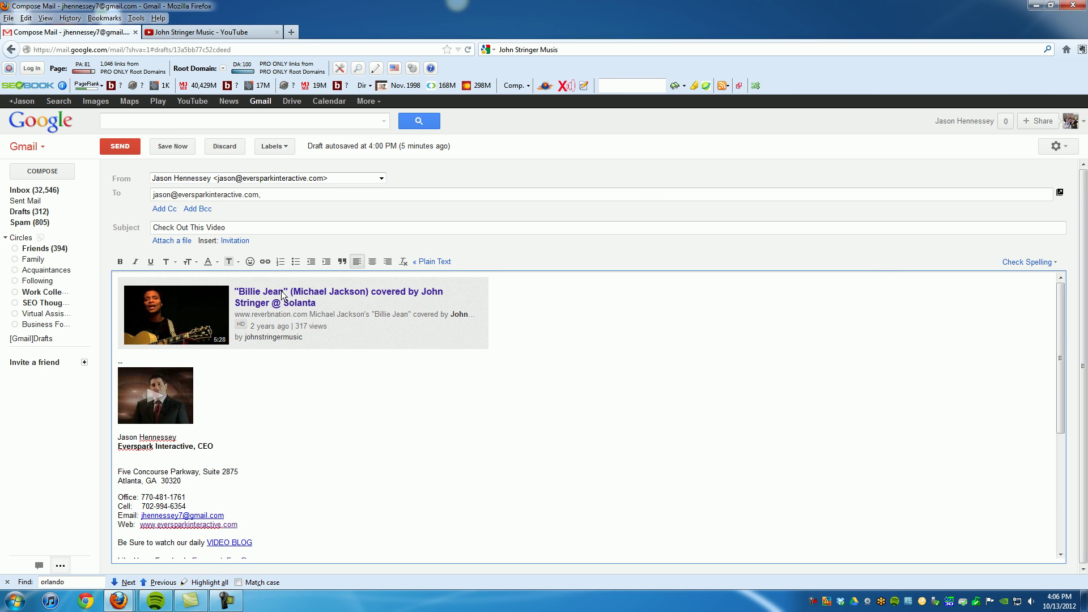
Open the Billie Jean cover's YouTube watch page from the search results and pause it
left_click(184, 33)
left_click(437, 323)
left_click(280, 383)
Copy the Billie Jean video's YouTube address from the browser's address bar
left_click(159, 51)
right_click(209, 50)
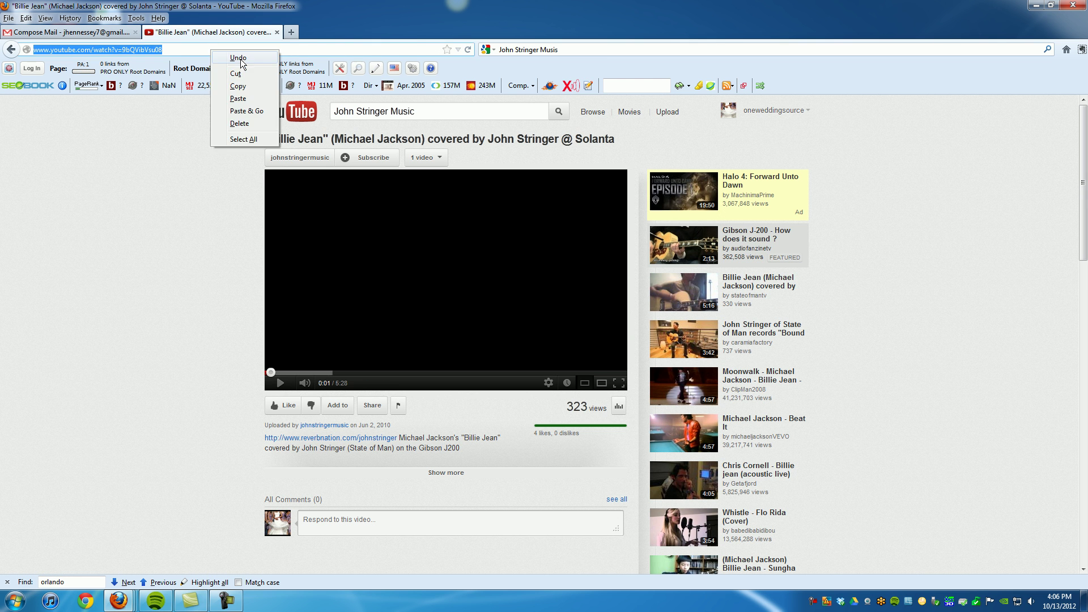
left_click(247, 86)
left_click(107, 32)
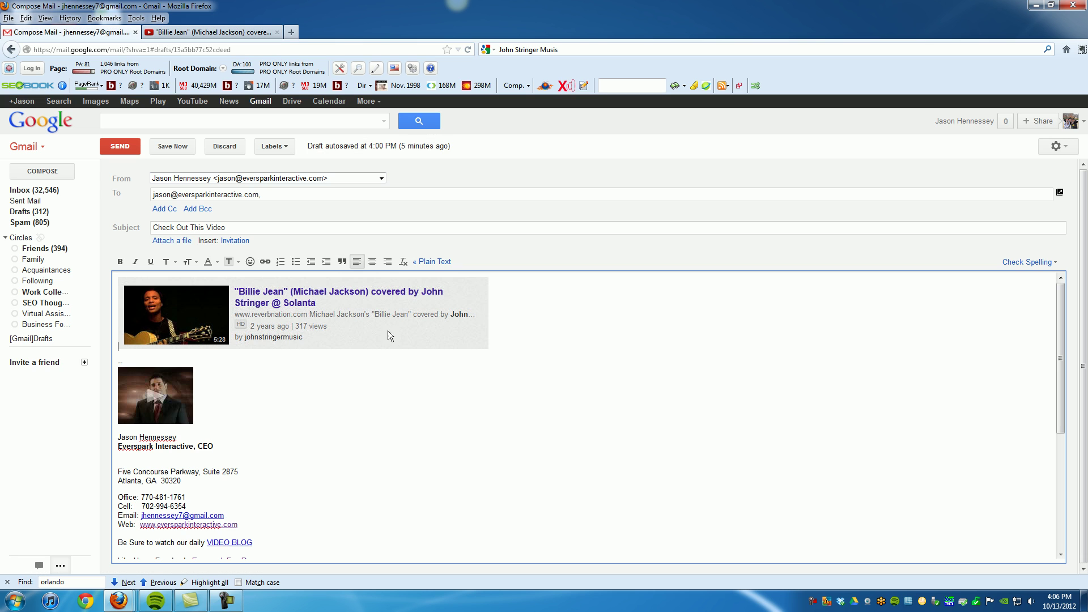
Link the screenshot card in the draft to the pasted URL watch?v=9bQVibVsu08
left_click(296, 307)
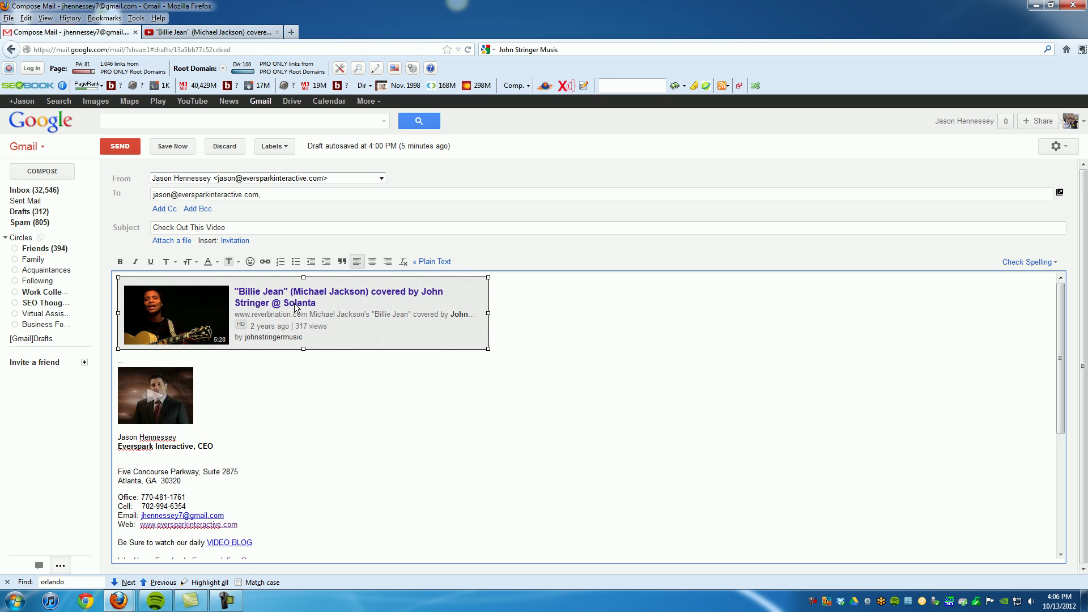
left_click(265, 262)
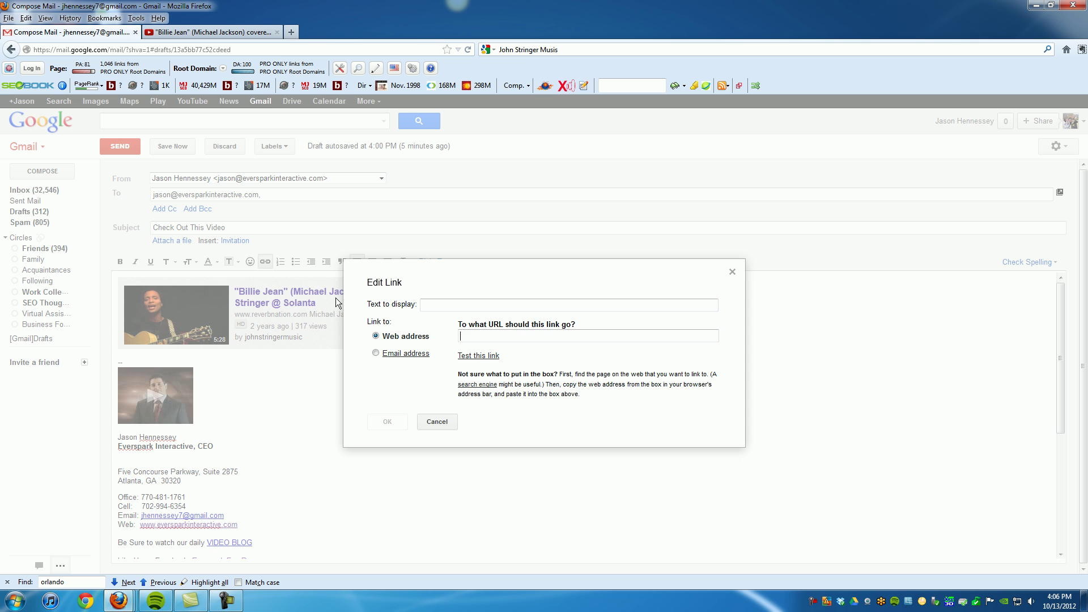
right_click(480, 336)
left_click(517, 390)
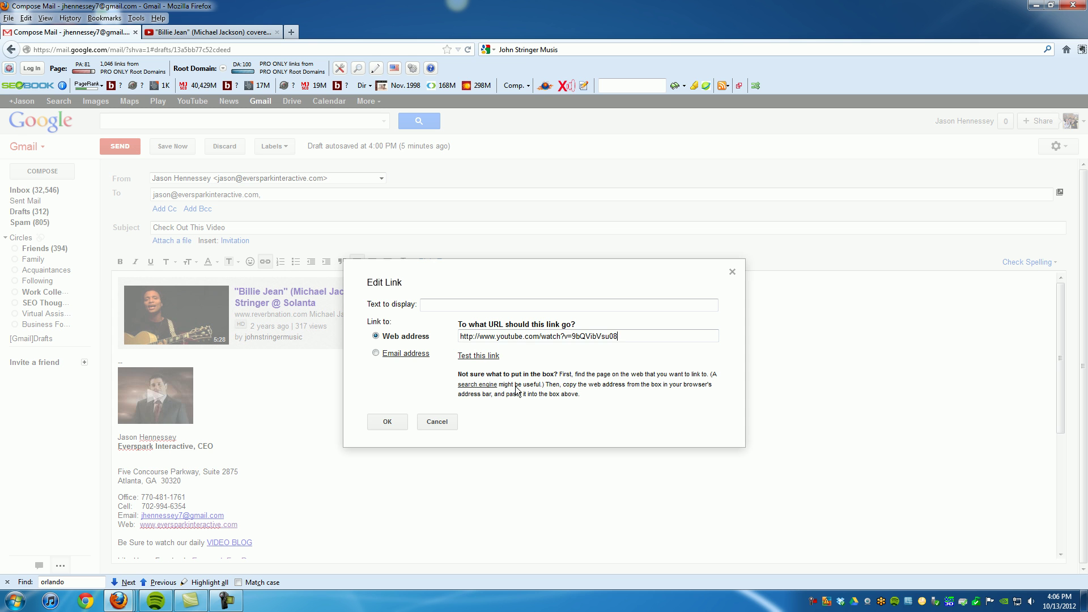
left_click(388, 422)
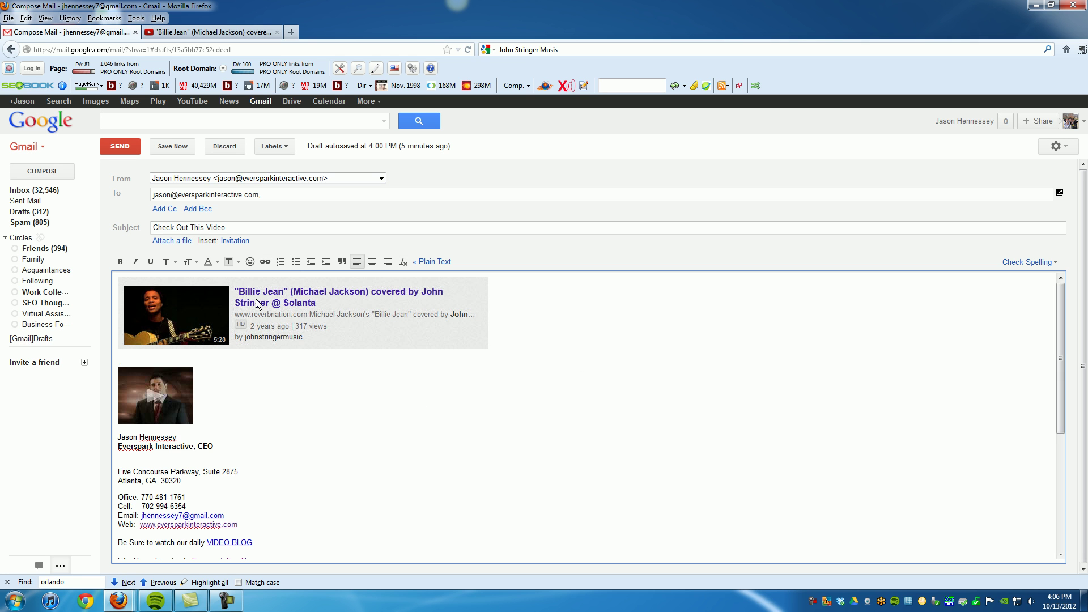
Send the 'Check Out This Video' email and open the received copy from the Inbox
left_click(120, 146)
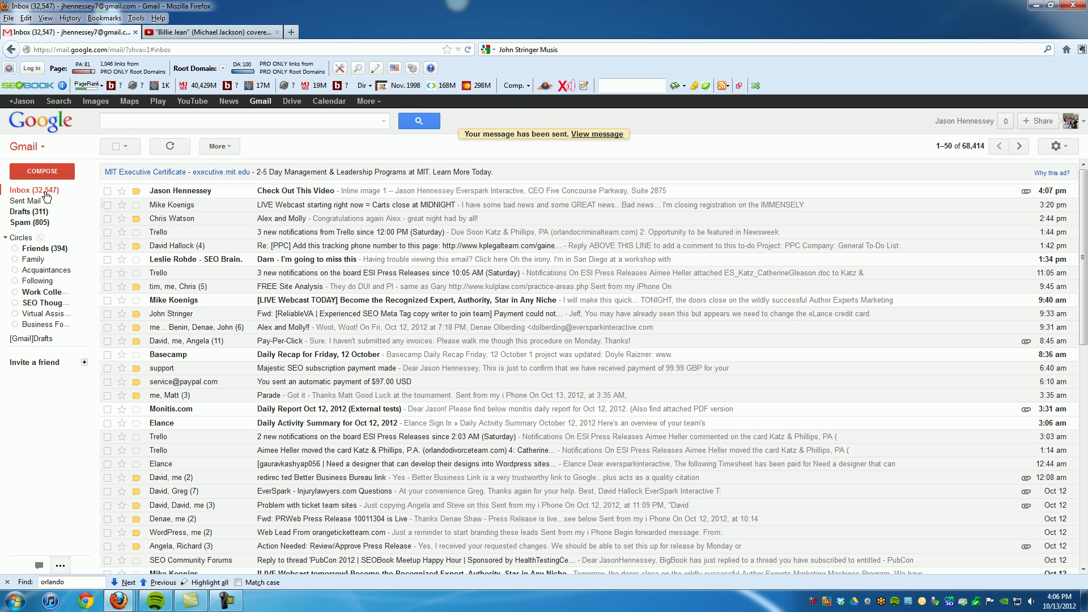
left_click(291, 194)
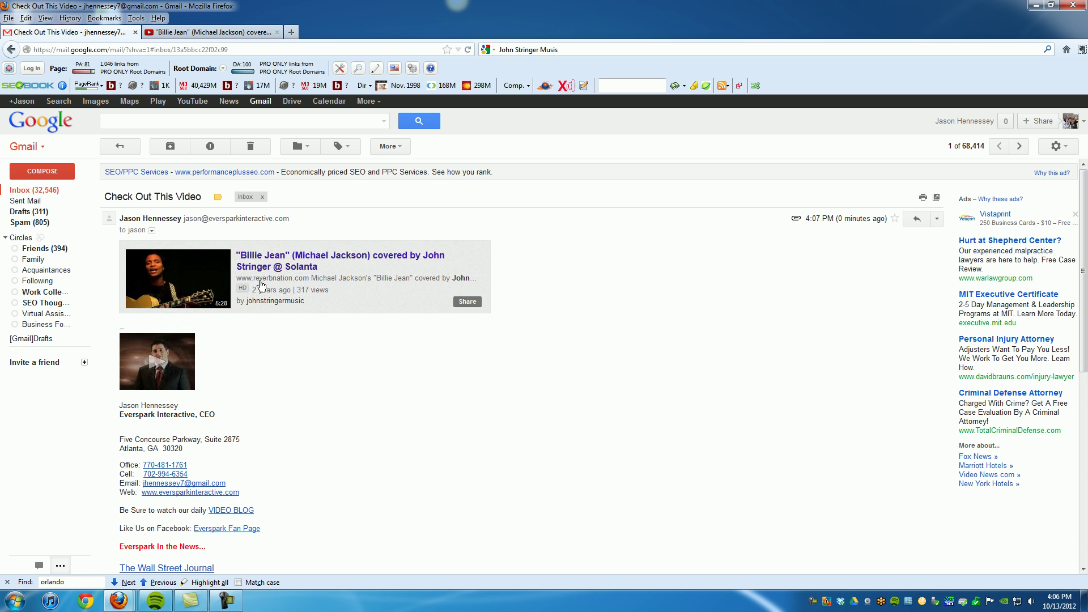
scroll(1085, 329, "down", 2)
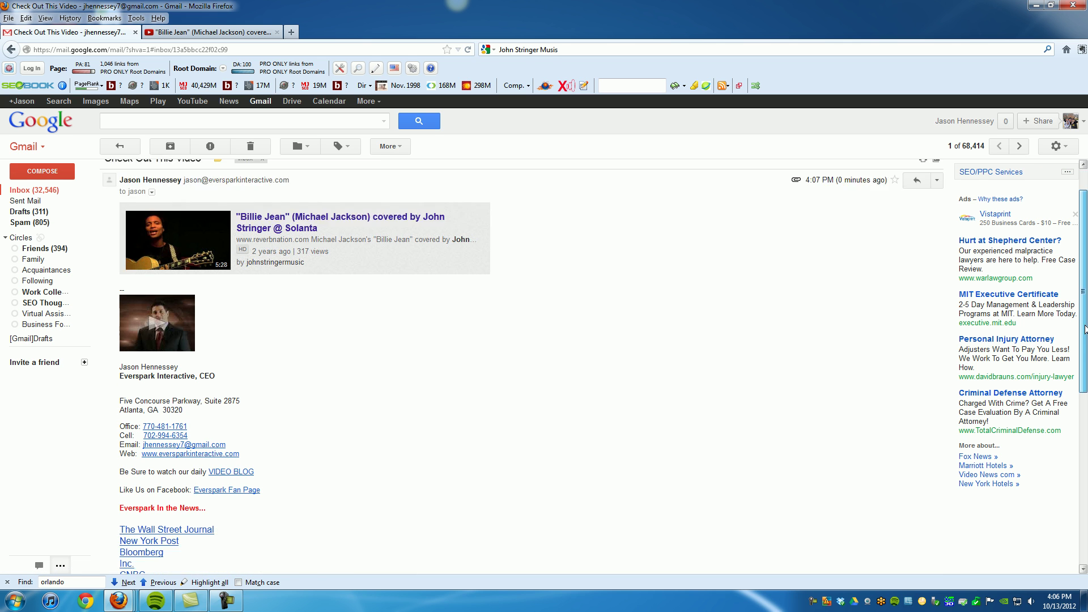
scroll(1085, 328, "down", 8)
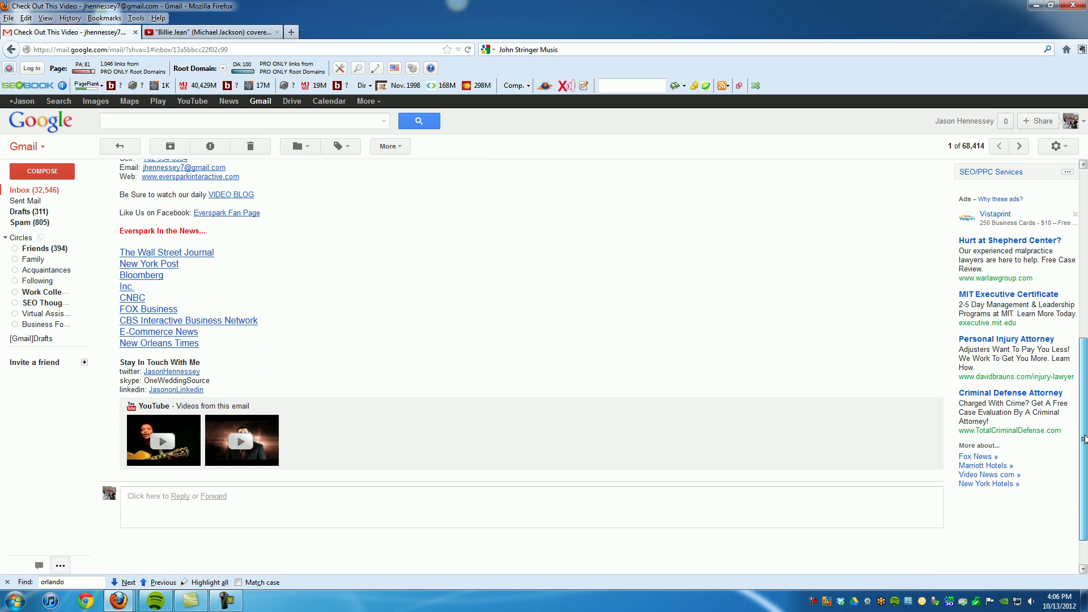
Play and then pause the Billie Jean video inline in the received message
left_click(161, 447)
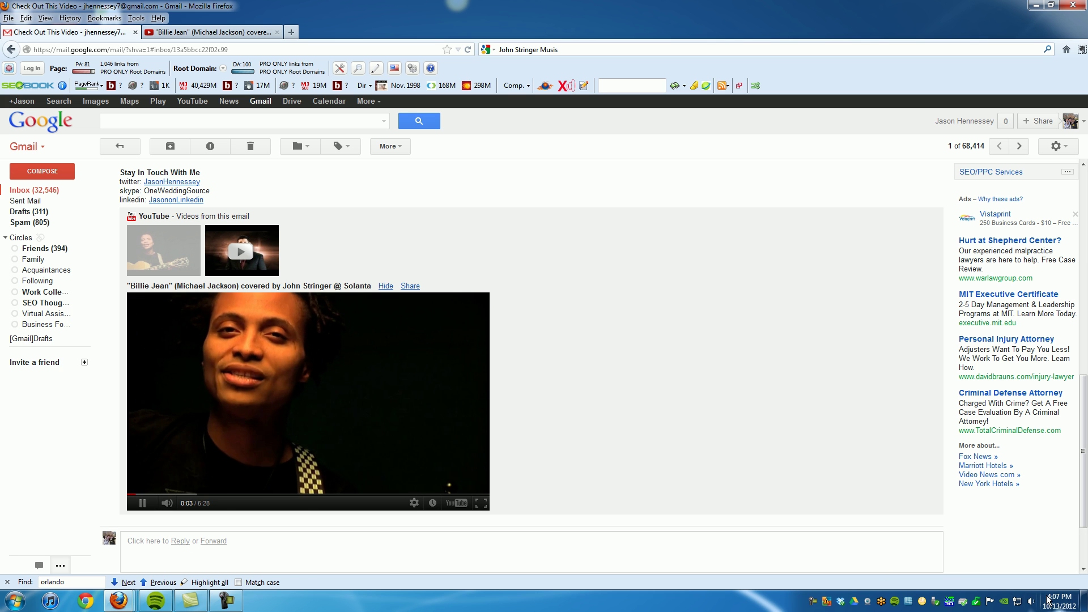
left_click(142, 502)
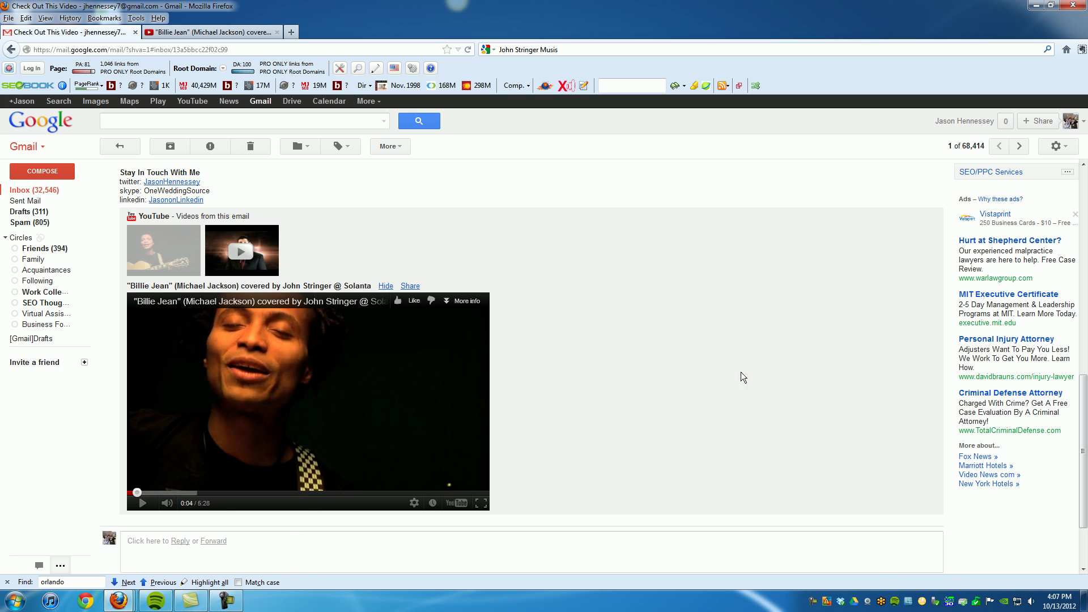
left_click_drag(1083, 416, 1074, 205)
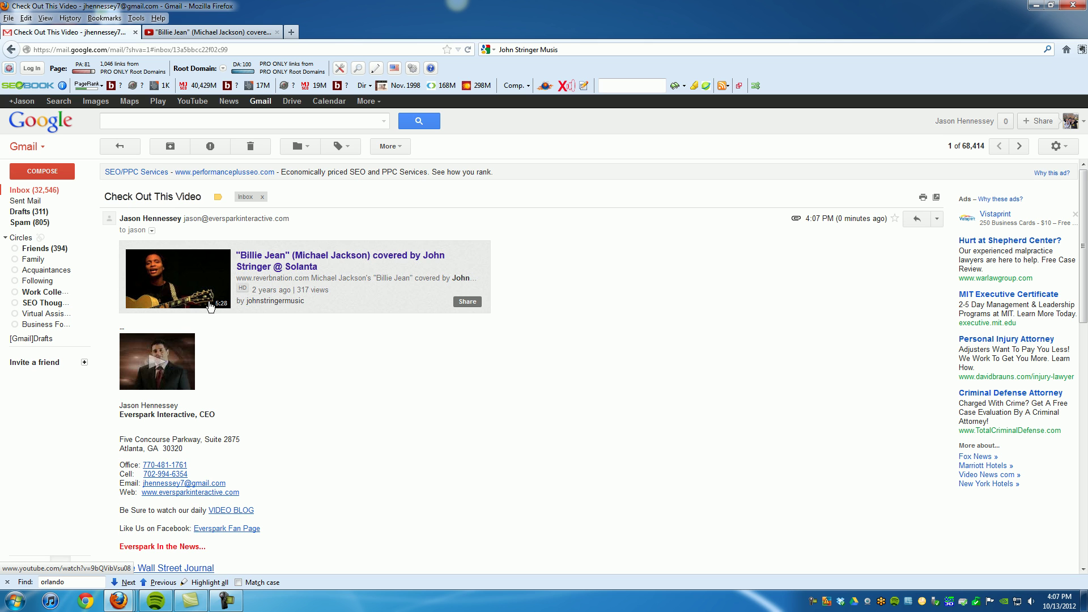
left_click(302, 293)
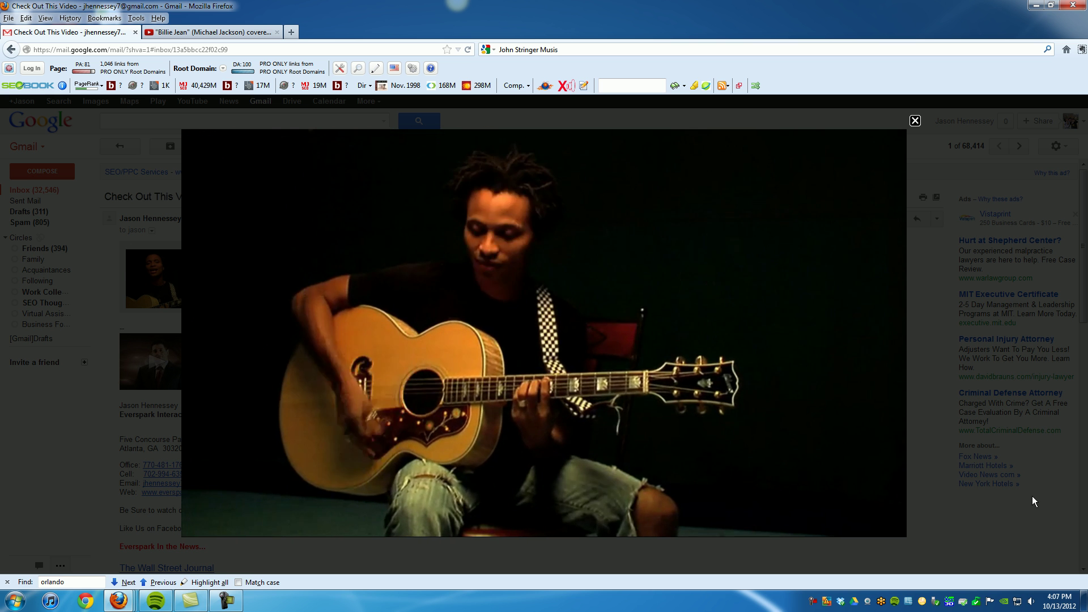
left_click(201, 531)
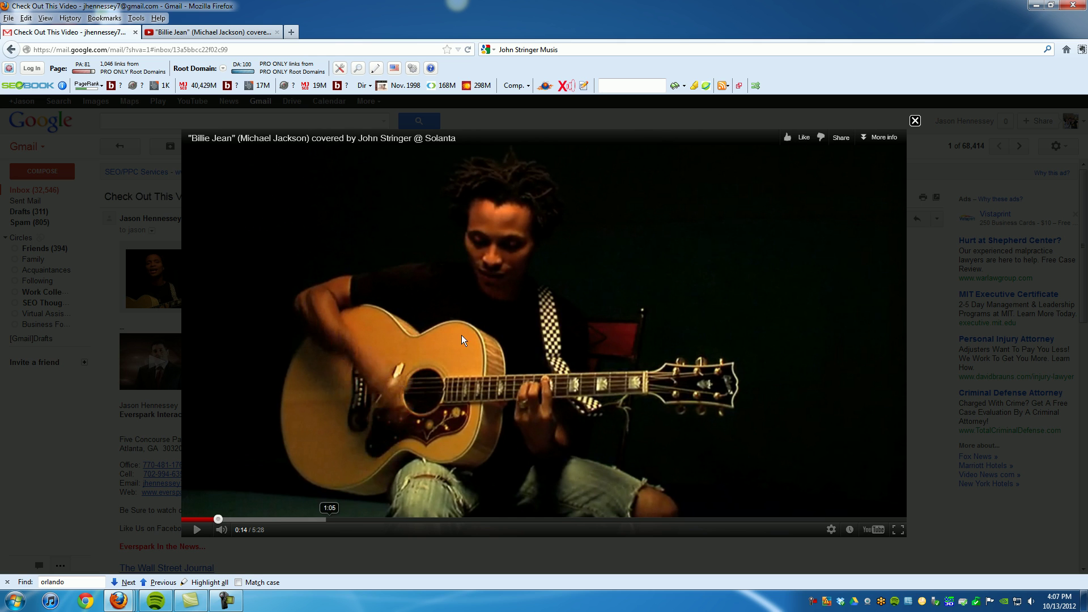
left_click(915, 121)
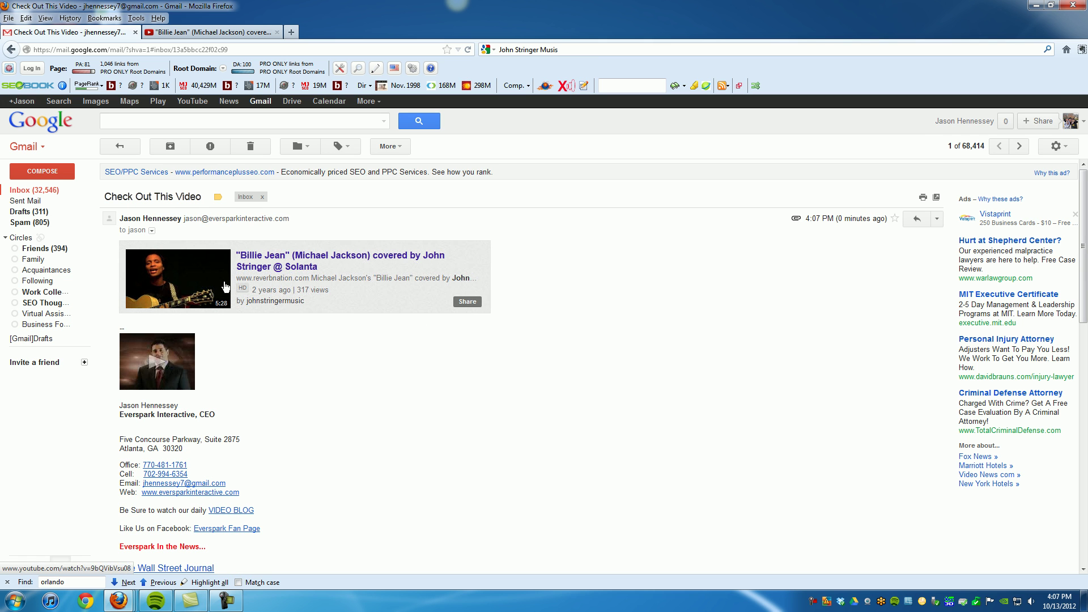
left_click(208, 294)
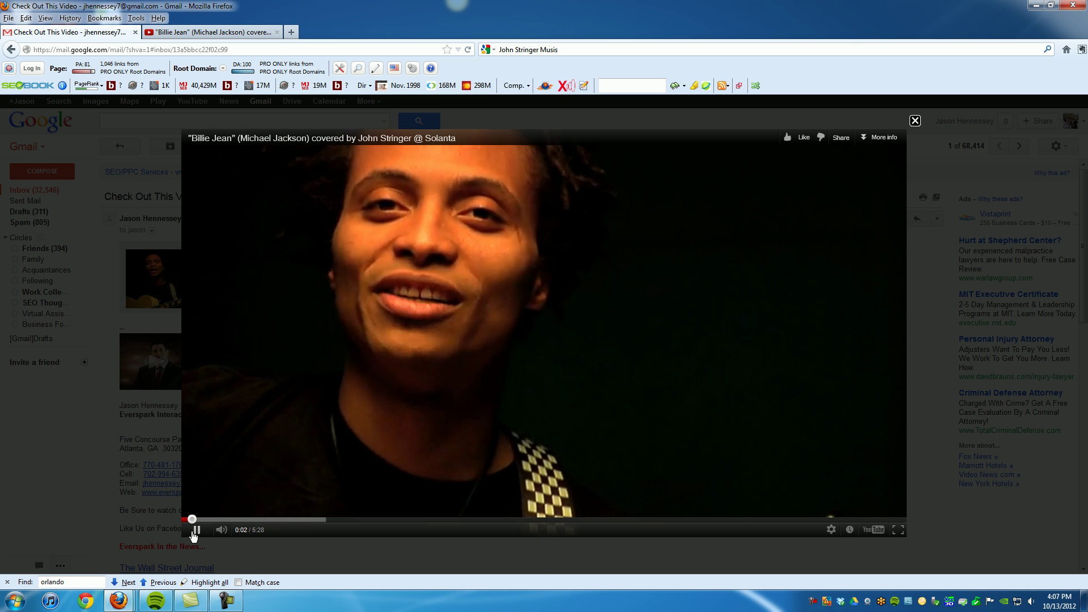
key("space")
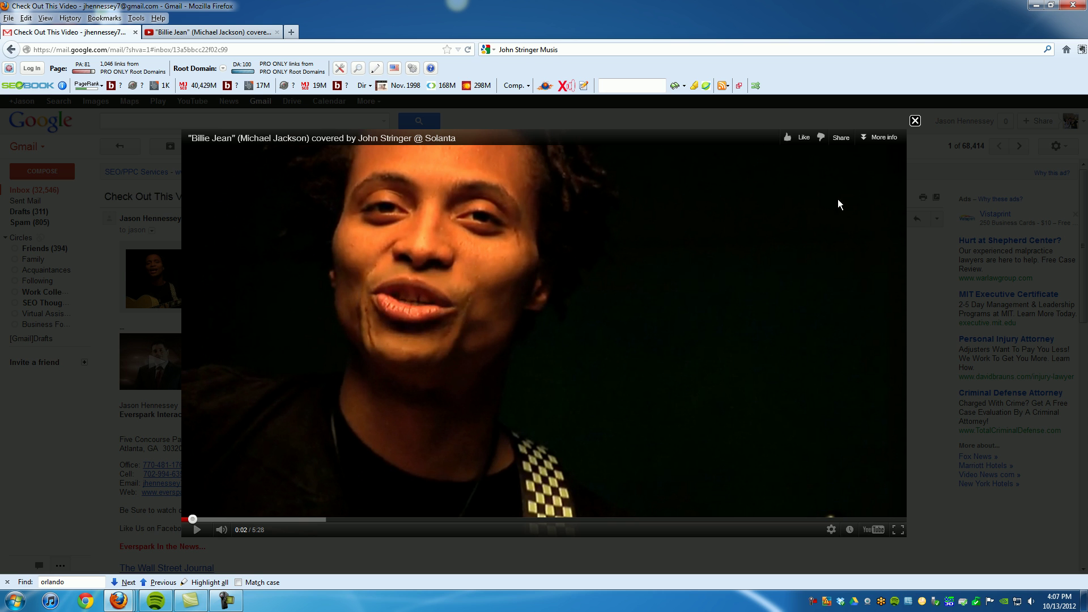
left_click(915, 122)
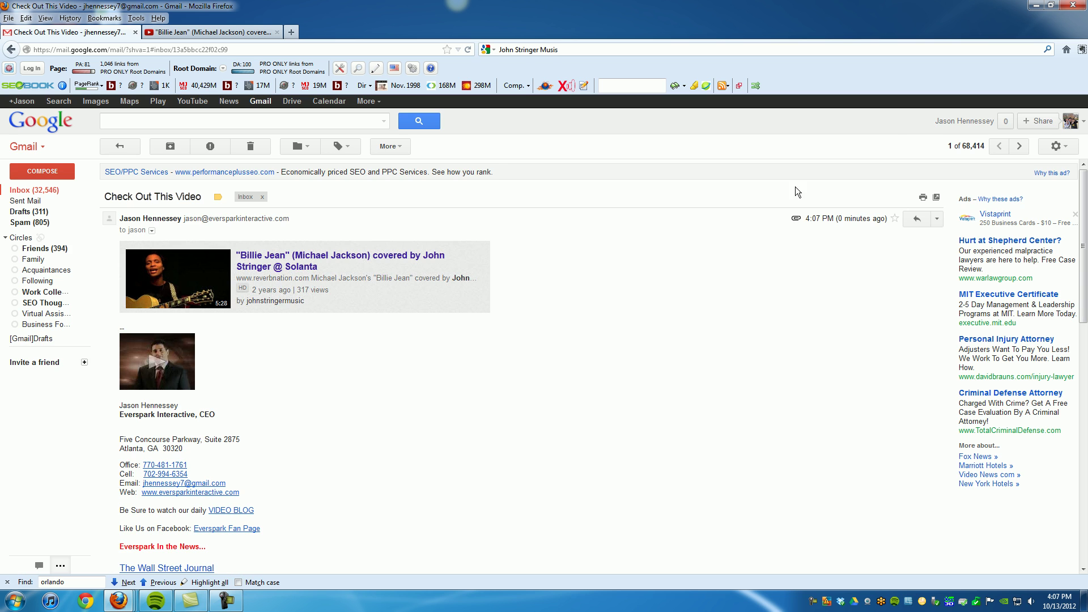